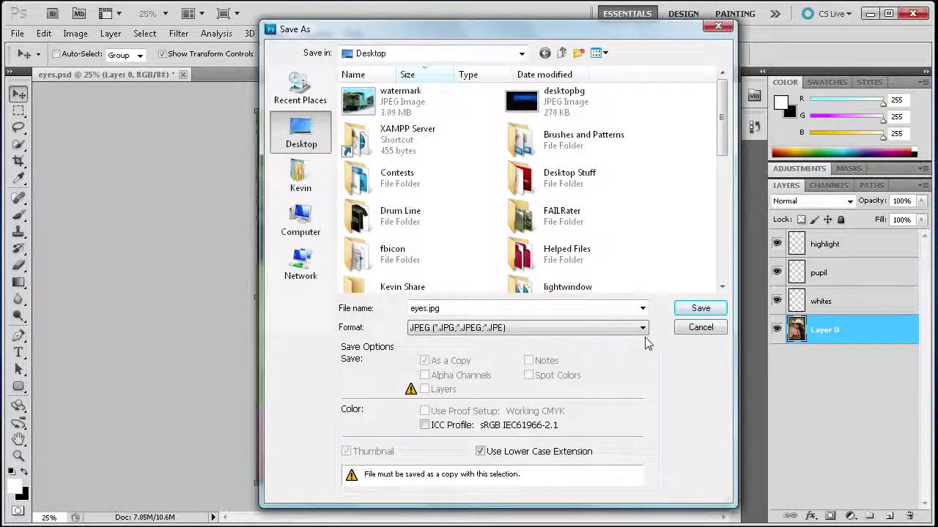
Cancel the Save As dialog without saving and open Save for Web & Devices for the eyes image
left_click(698, 328)
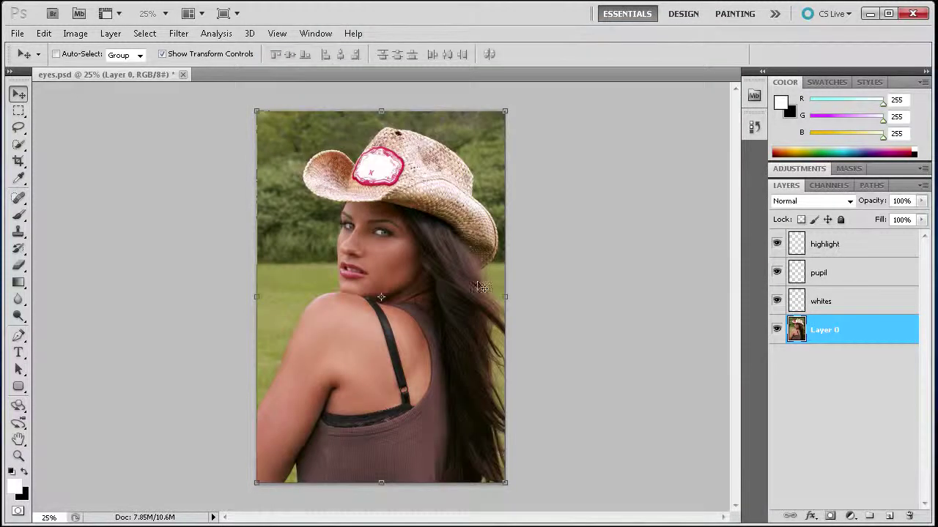
left_click(17, 33)
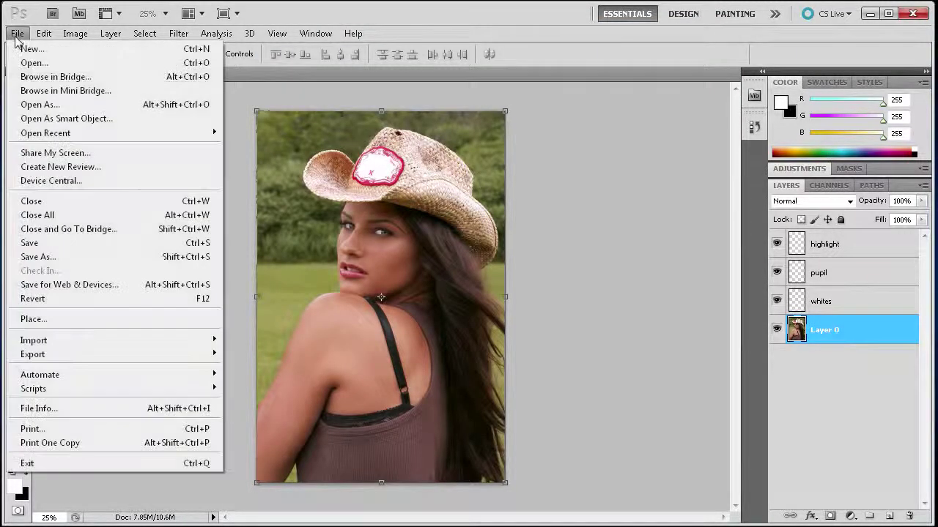
left_click(95, 290)
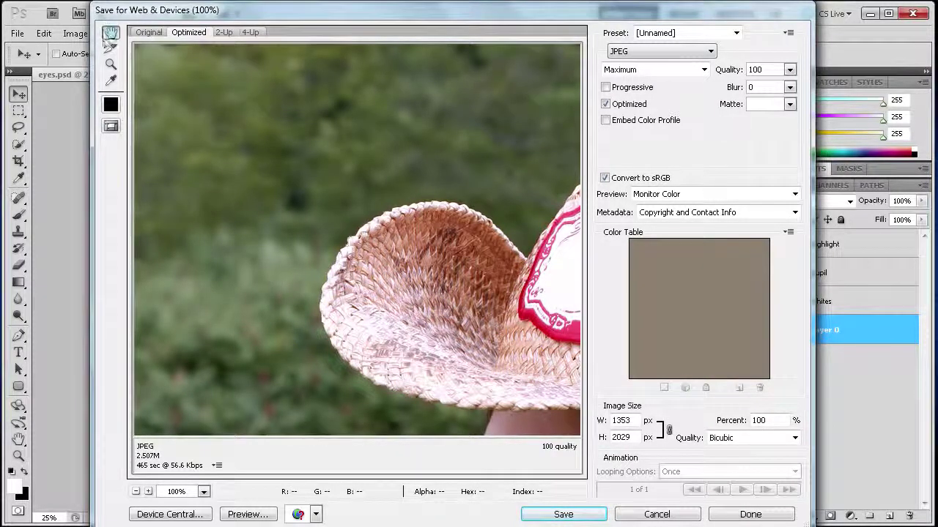
left_click_drag(462, 337, 348, 234)
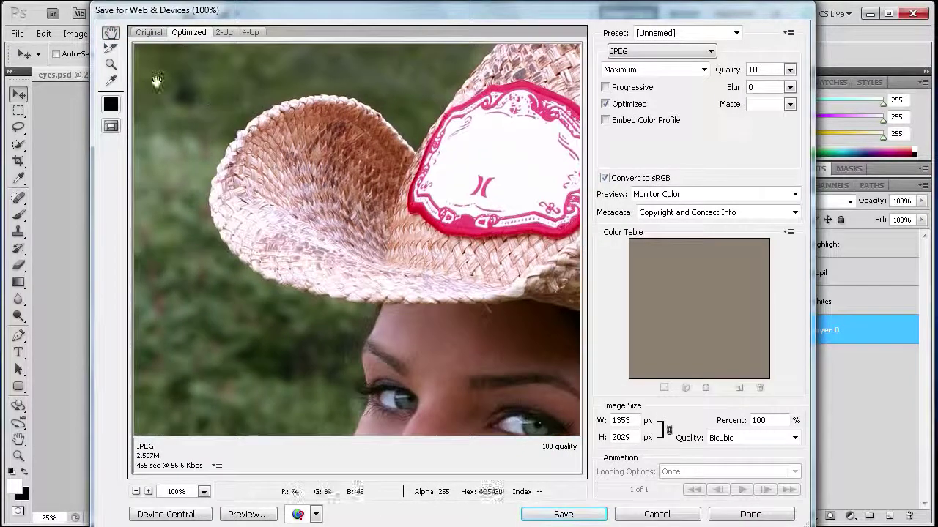
left_click(111, 81)
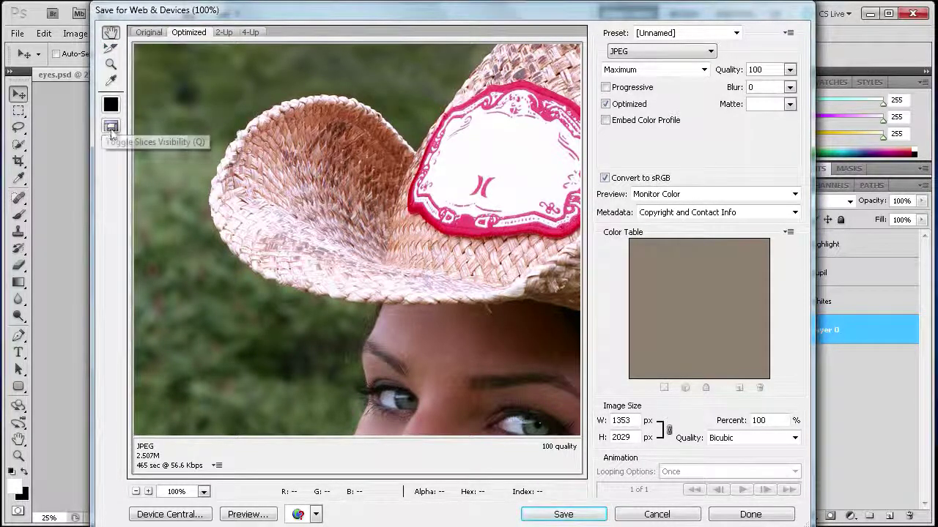
Compare the Original, Optimized, 2-Up and 4-Up previews of the image, ending on the Optimized view
left_click(149, 33)
left_click_drag(221, 9, 163, 16)
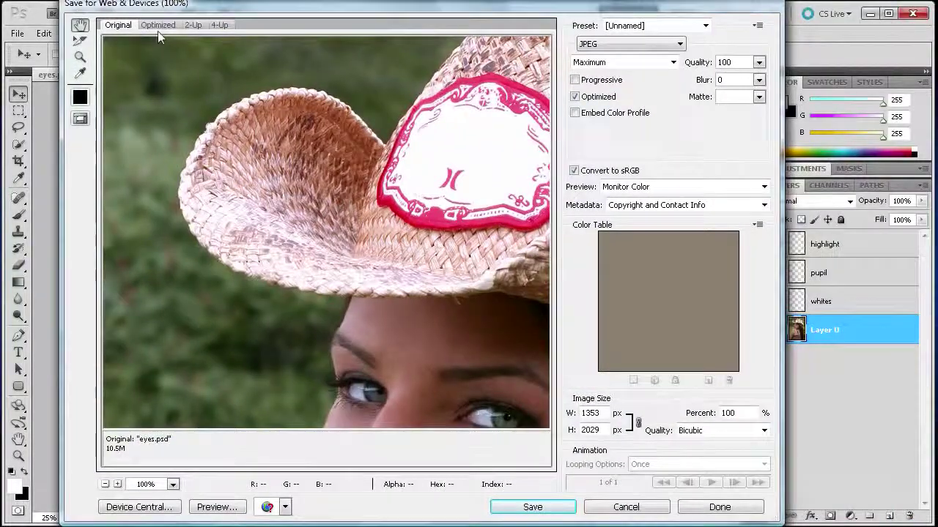
left_click(157, 26)
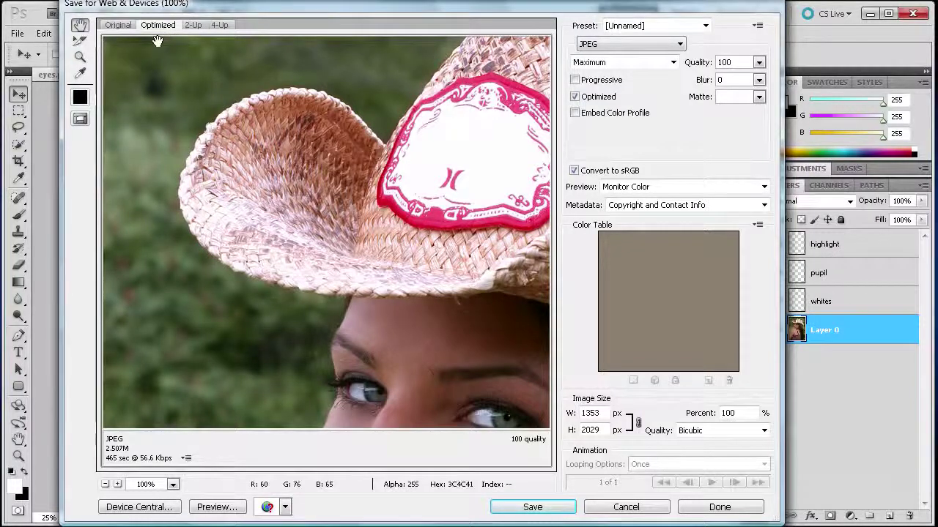
left_click(112, 26)
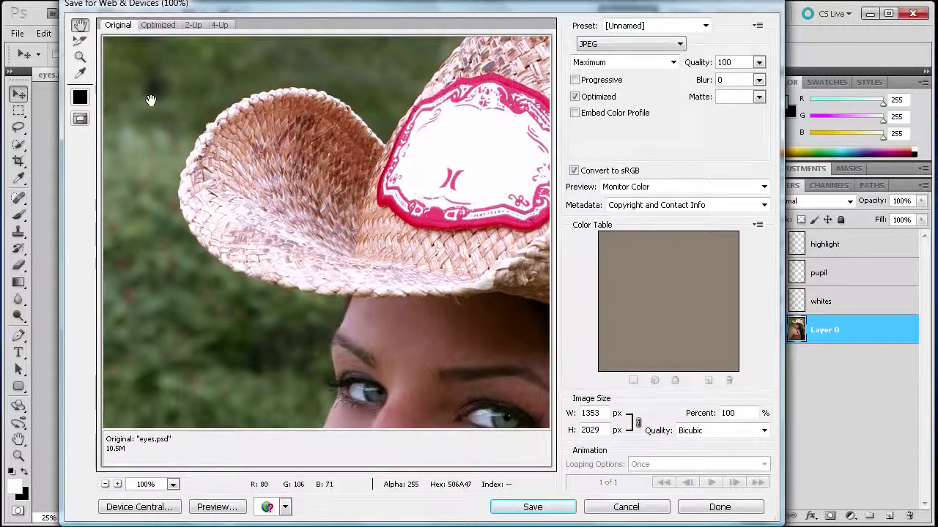
left_click(158, 27)
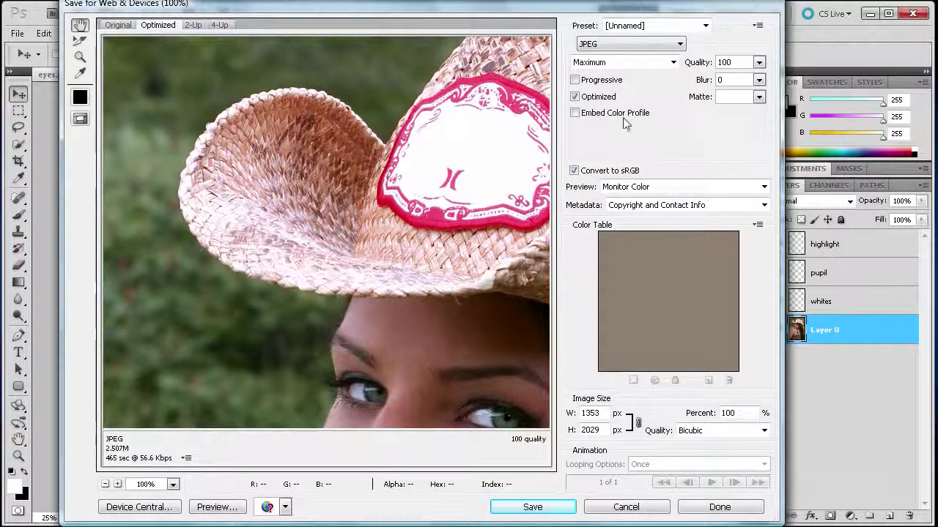
left_click(194, 27)
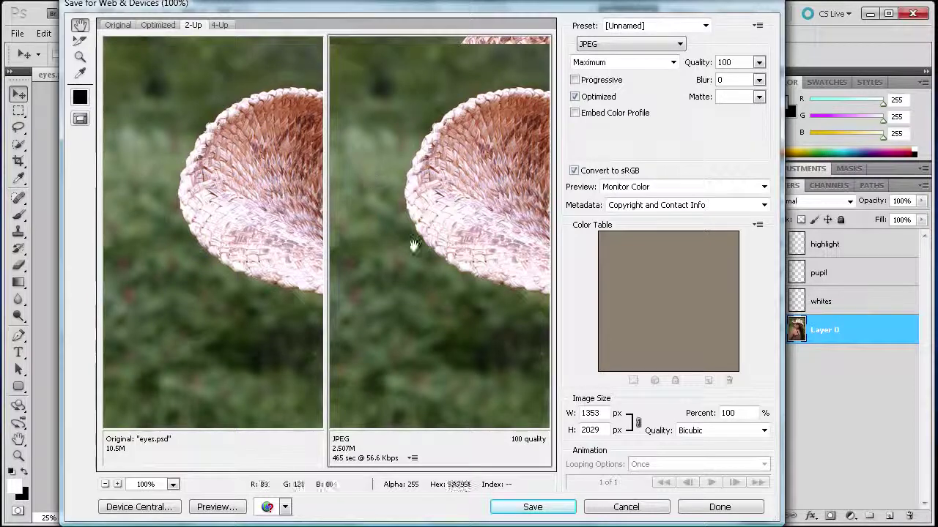
left_click(219, 26)
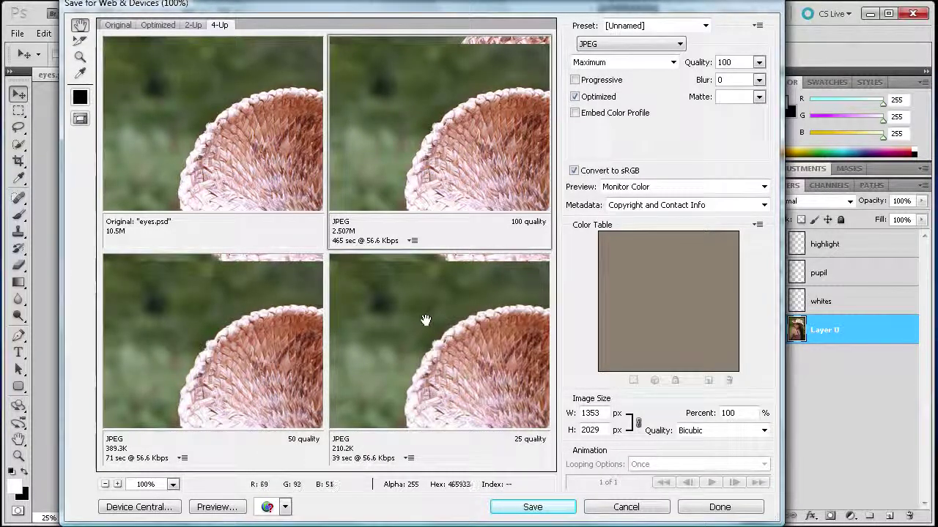
left_click(156, 26)
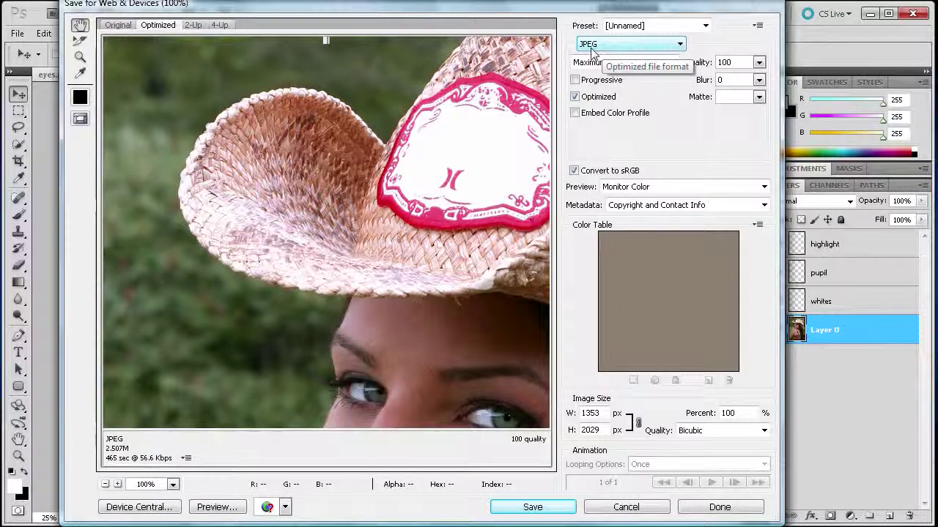
Preview the export in WBMP format and switch it back to JPEG
left_click(635, 45)
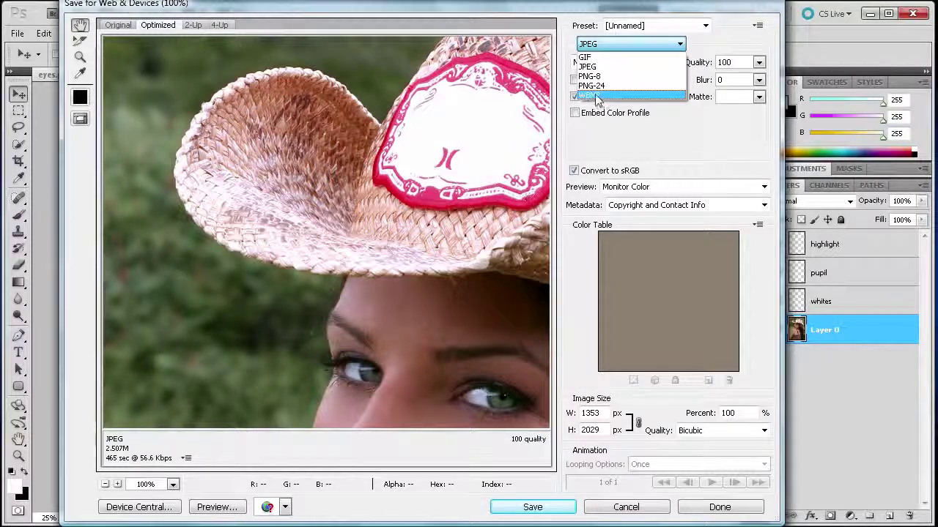
left_click(597, 98)
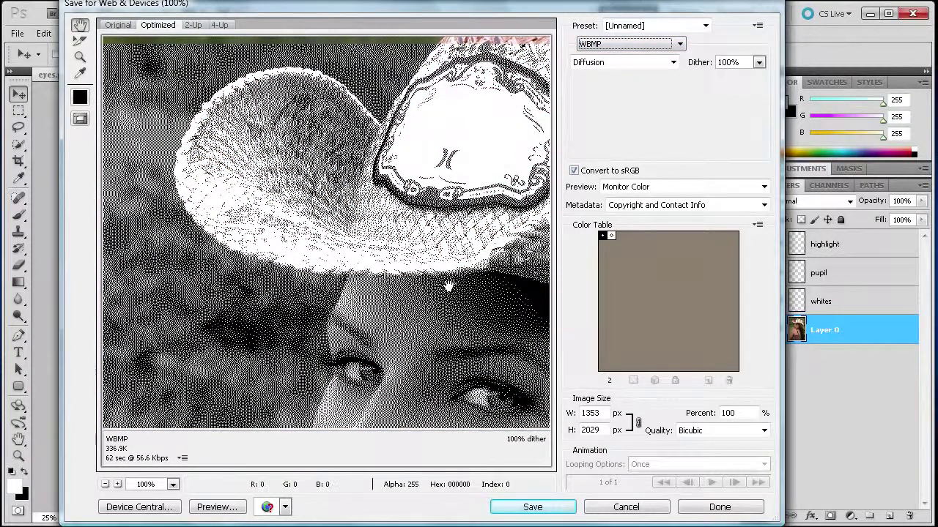
left_click(663, 46)
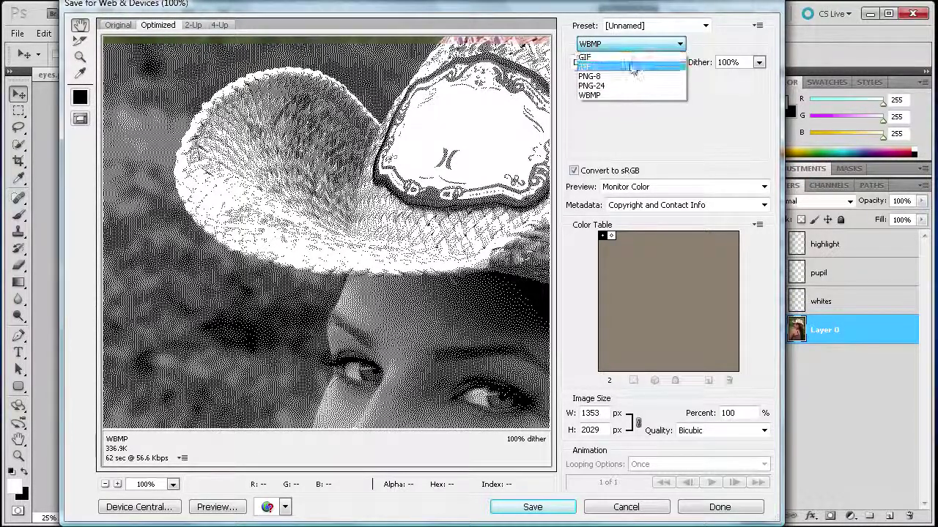
left_click(590, 67)
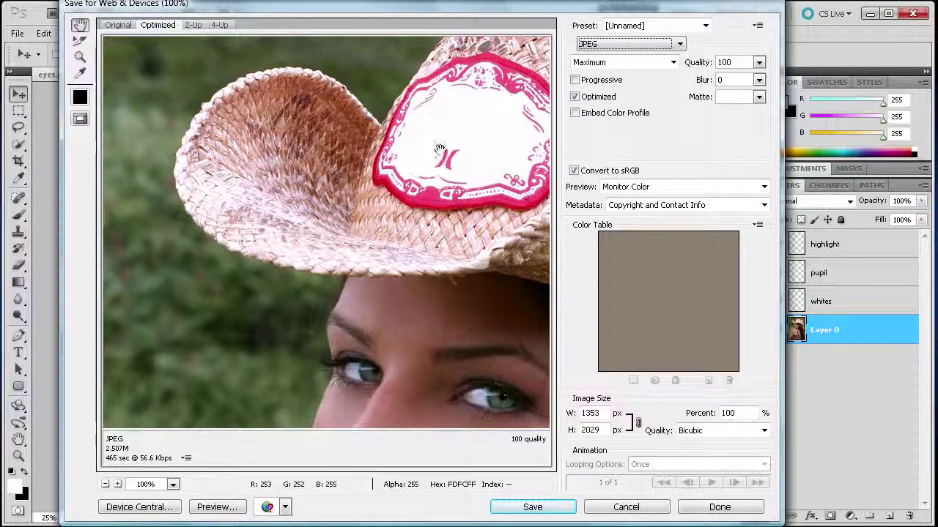
Preview the export as a GIF and return the format to JPEG
left_click(655, 45)
left_click(617, 62)
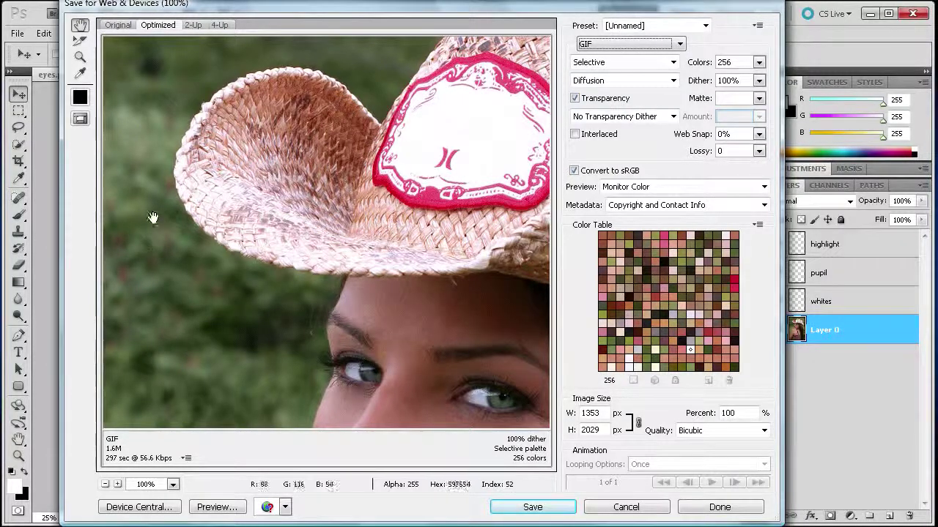
left_click(678, 45)
left_click(610, 69)
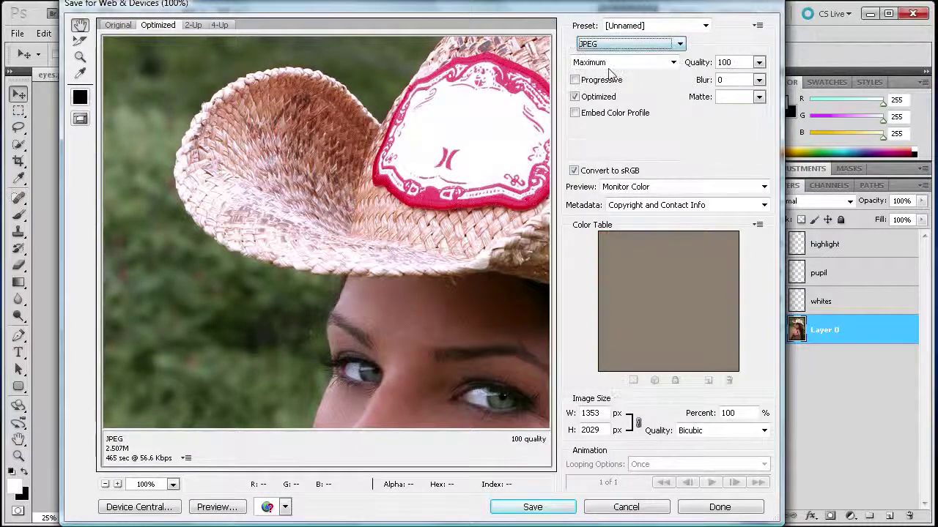
Preview the export in PNG-8 format and restore JPEG as the file format
left_click(678, 45)
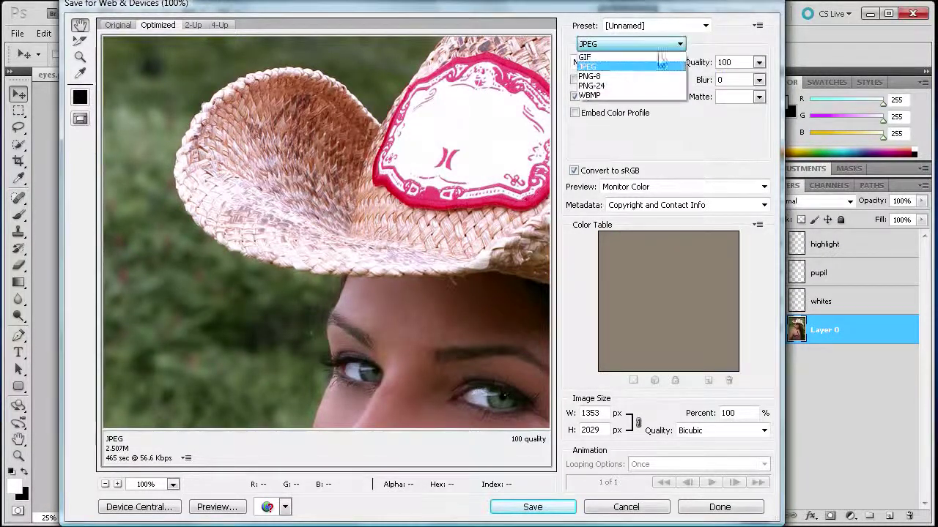
left_click(592, 77)
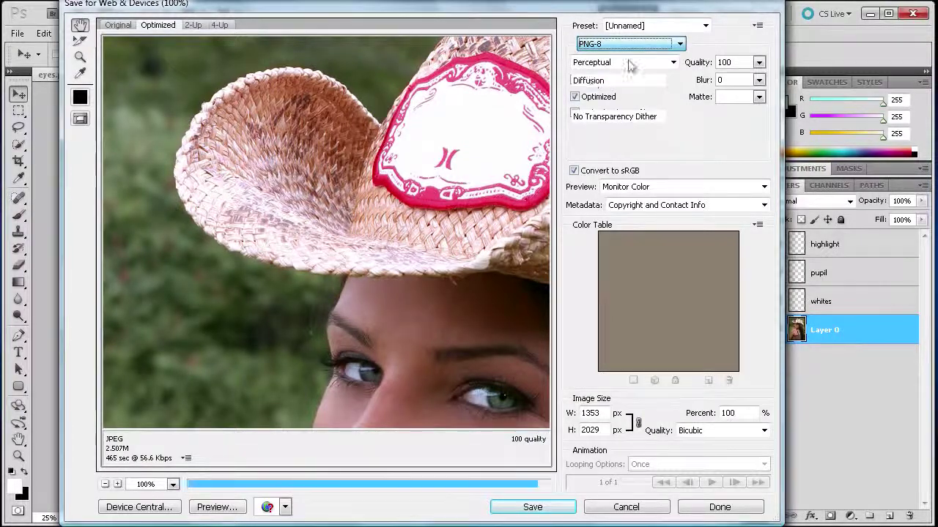
left_click(646, 44)
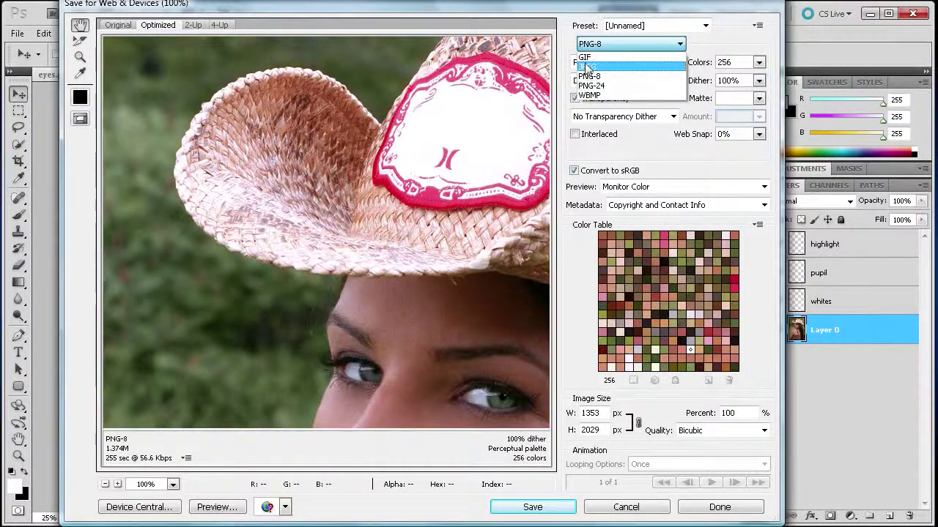
left_click(588, 66)
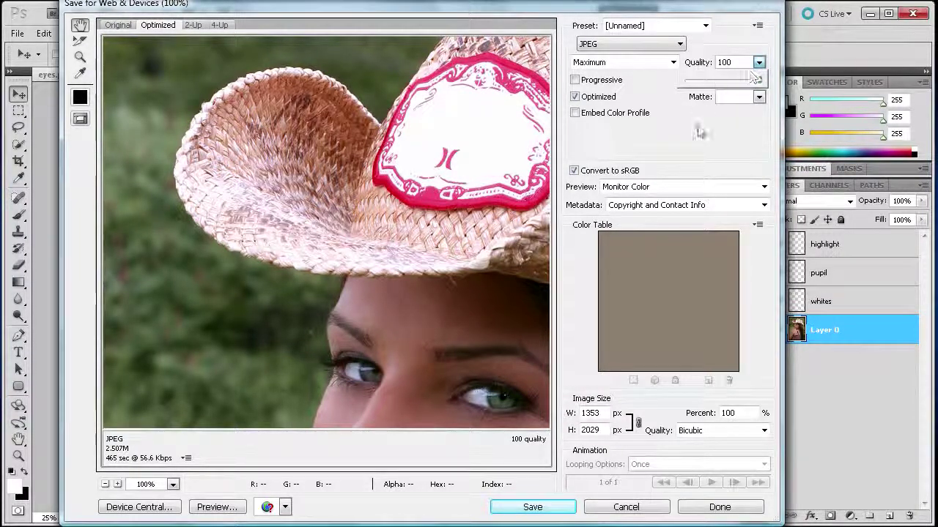
Lower the JPEG quality in stages to 80
double_click(742, 62)
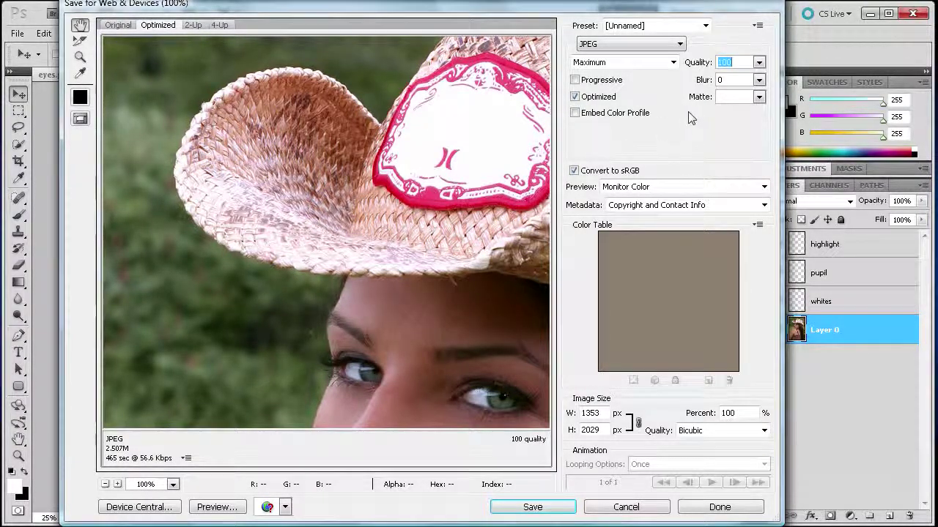
left_click(758, 62)
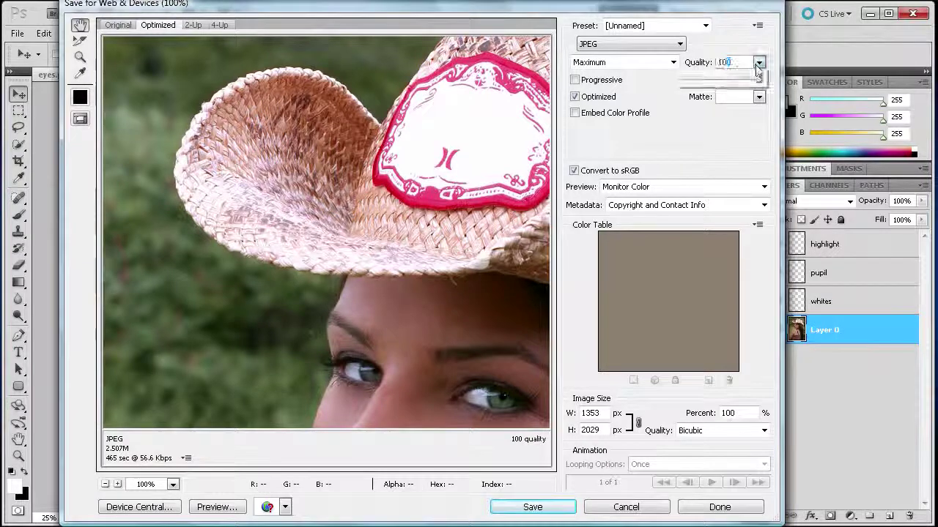
left_click_drag(761, 81, 758, 83)
left_click_drag(755, 82, 749, 86)
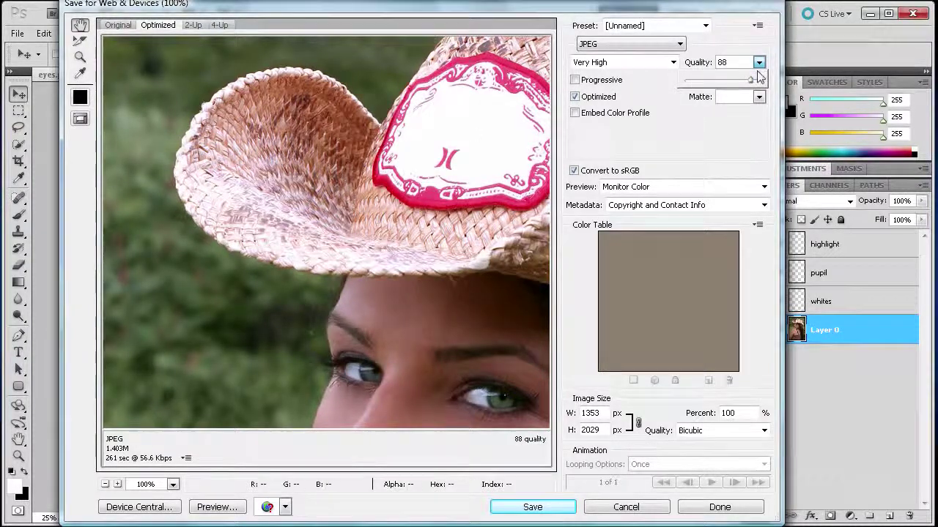
left_click_drag(749, 83, 744, 85)
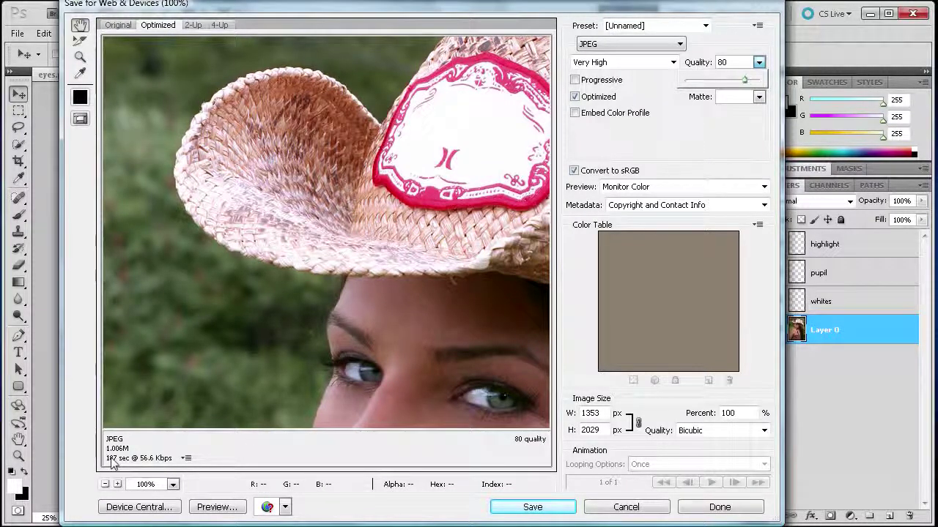
mouse_move(745, 79)
left_mouse_down()
mouse_move(762, 83)
mouse_move(747, 85)
left_mouse_up()
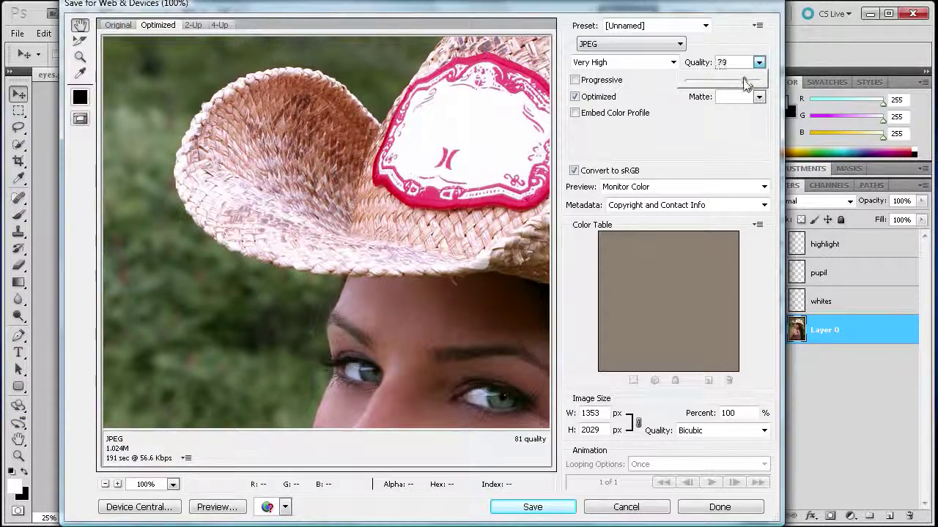
left_click_drag(747, 85, 745, 85)
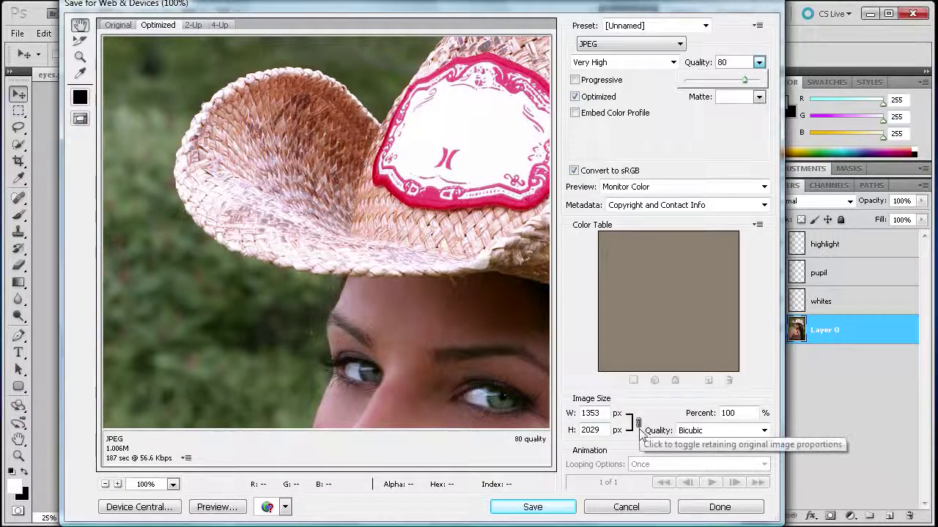
Set the exported image's height to 1000 px with the original proportions retained
left_click(589, 430)
type("1000")
key("Return")
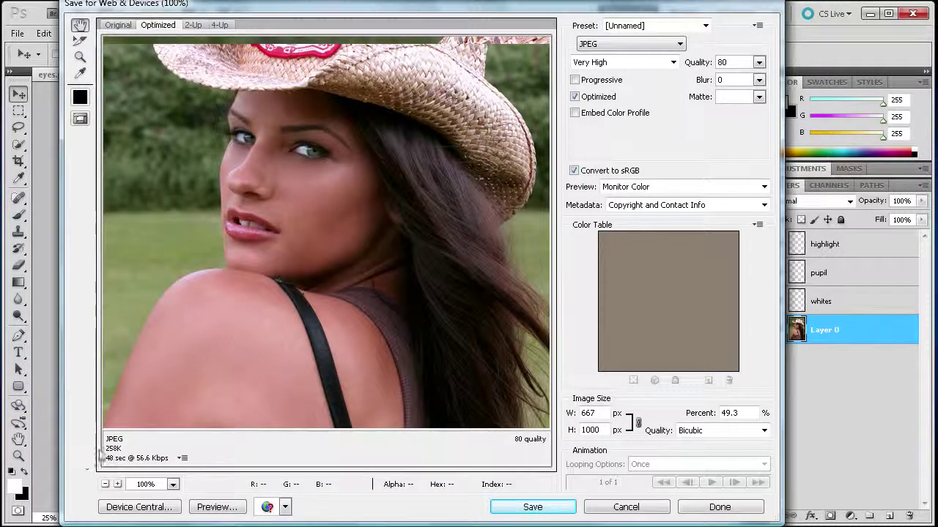
left_click_drag(174, 157, 226, 142)
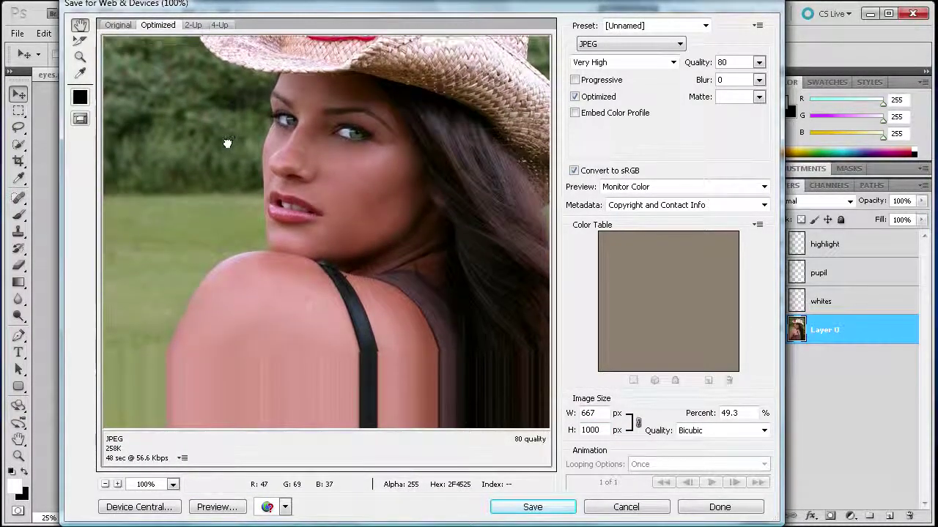
Raise the JPEG quality to 100 and keep the download time estimate on 56.6 Kbps Modem/ISDN
left_click(759, 62)
left_click_drag(743, 80, 758, 80)
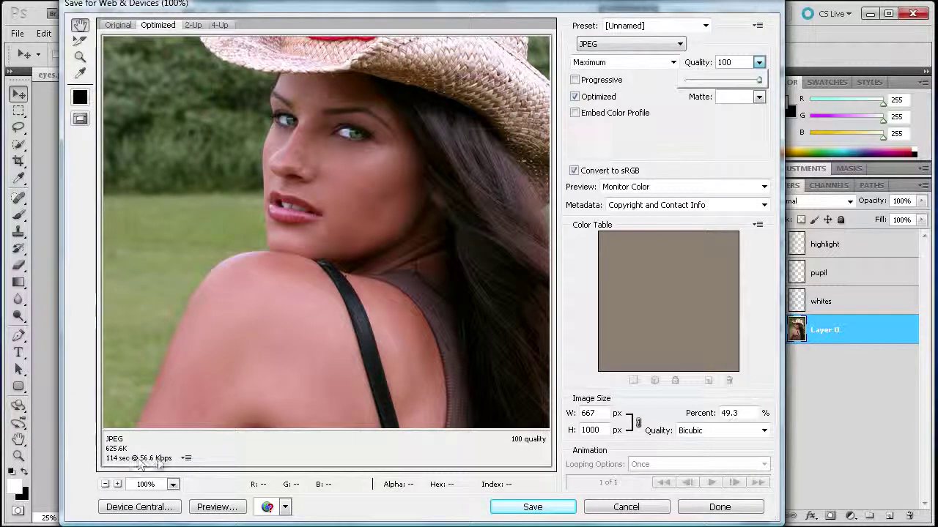
left_click(186, 460)
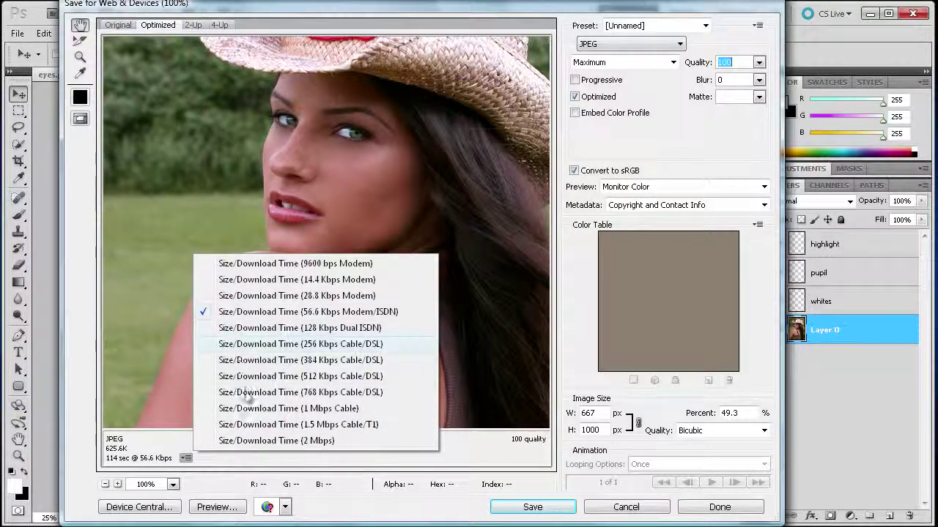
left_click(225, 313)
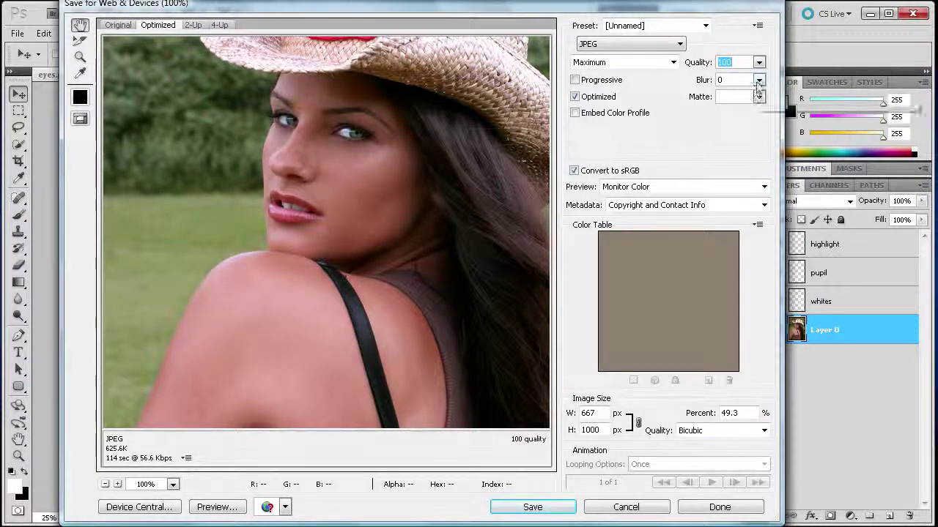
Set the export file format to PNG-24
left_click(680, 46)
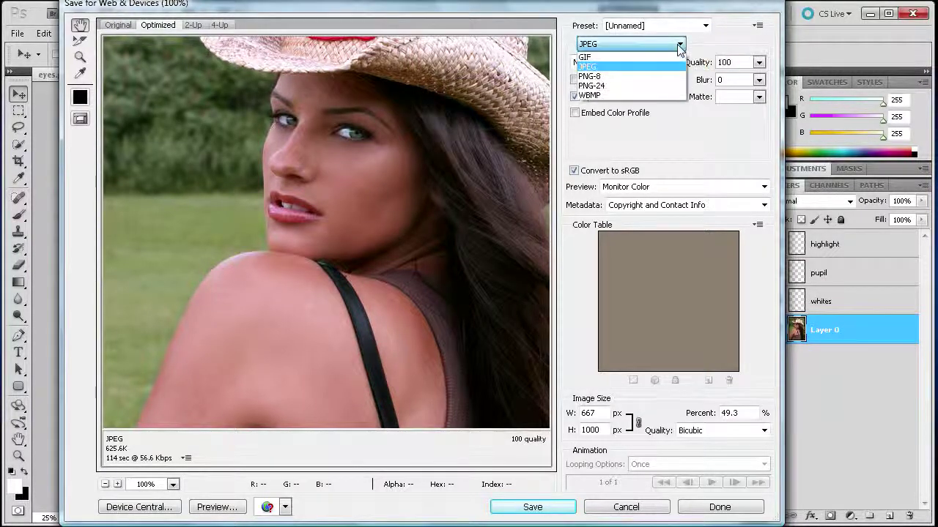
left_click(590, 86)
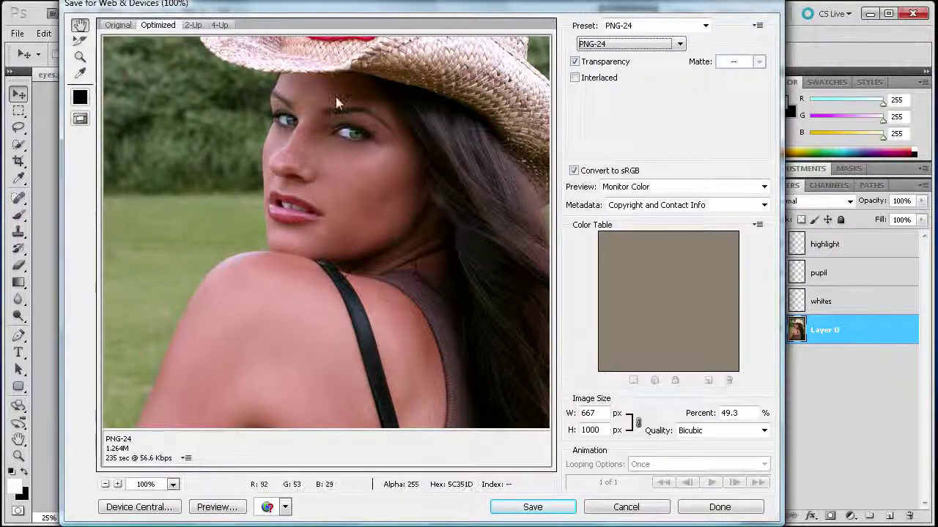
Review the output format options for saving eyes.png, keep Images Only, and cancel the save
left_click(533, 506)
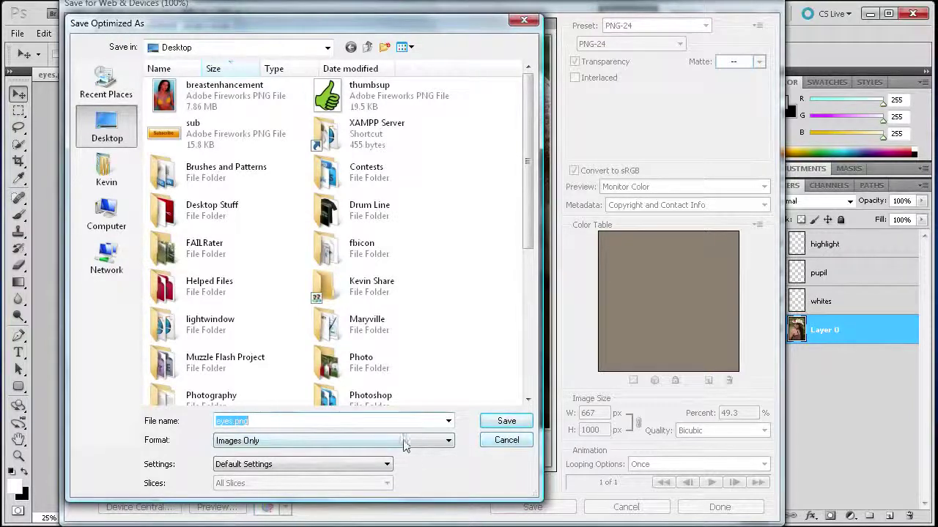
left_click(397, 442)
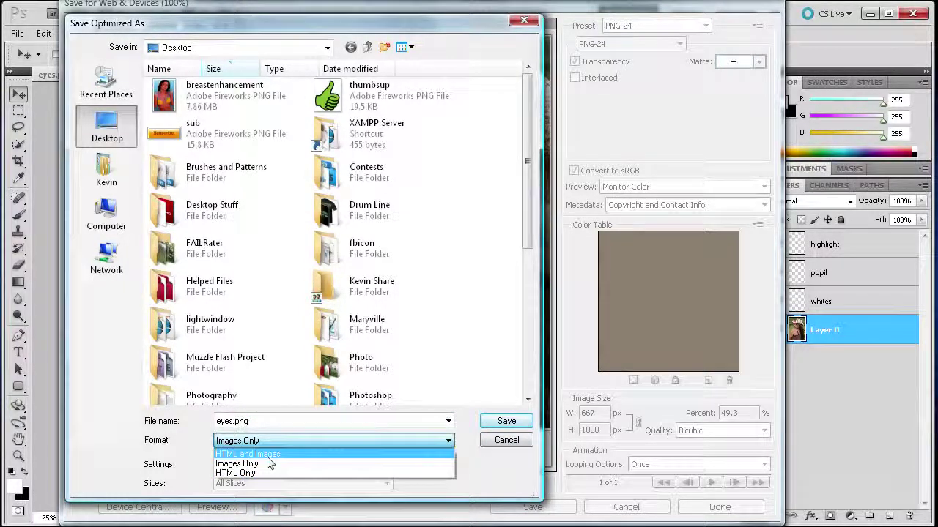
left_click(425, 465)
left_click_drag(512, 443, 496, 477)
left_click(447, 444)
left_click(443, 463)
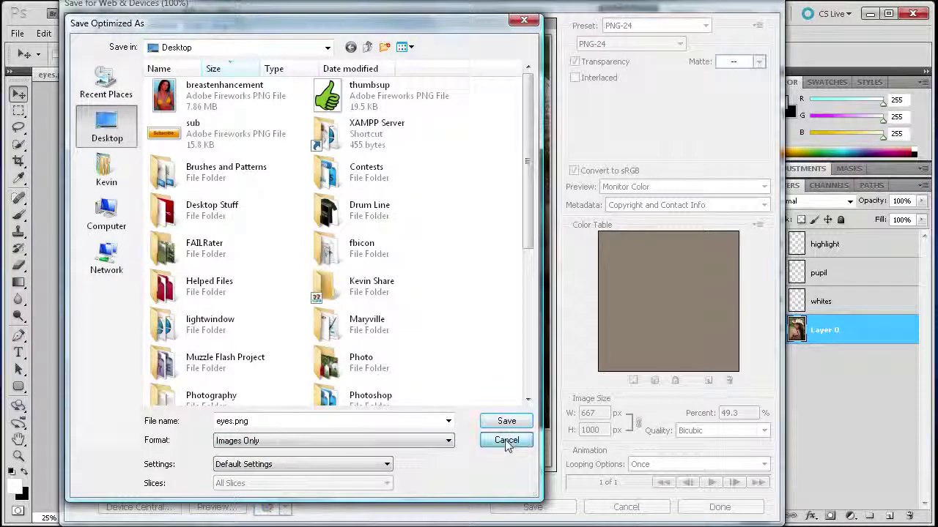
left_click(507, 443)
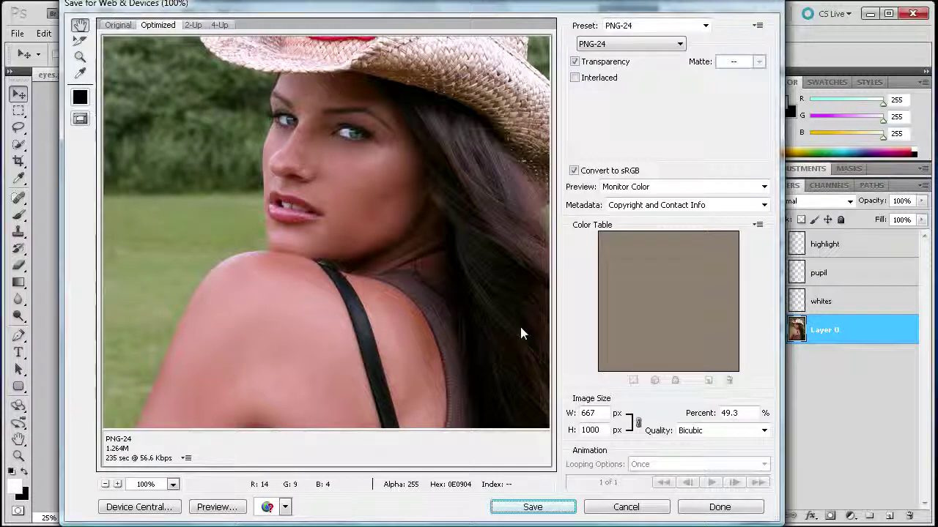